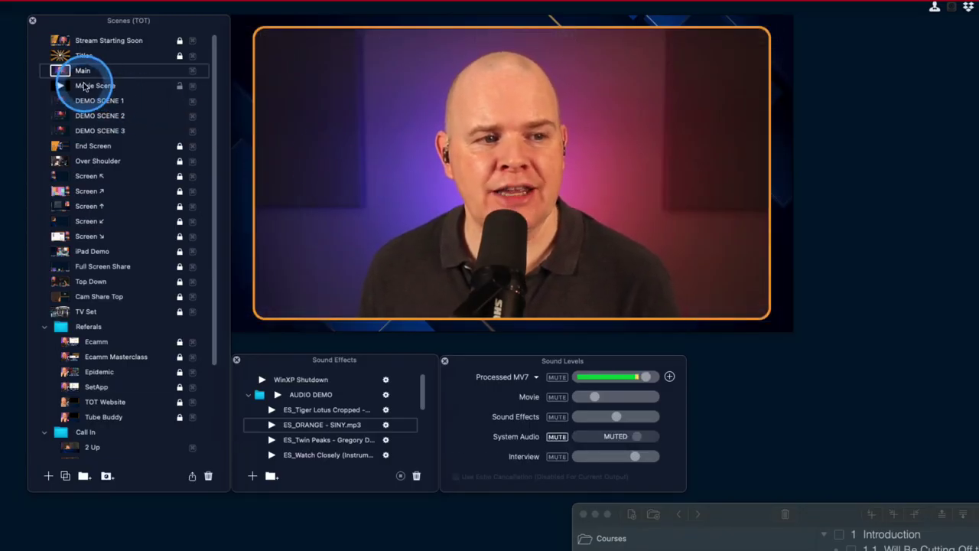
- Play the Movie Scene and review its When Video Ends choices (Loop Video, Go To Next Scene, End Broadcast), leaving Do Nothing
click(70, 85)
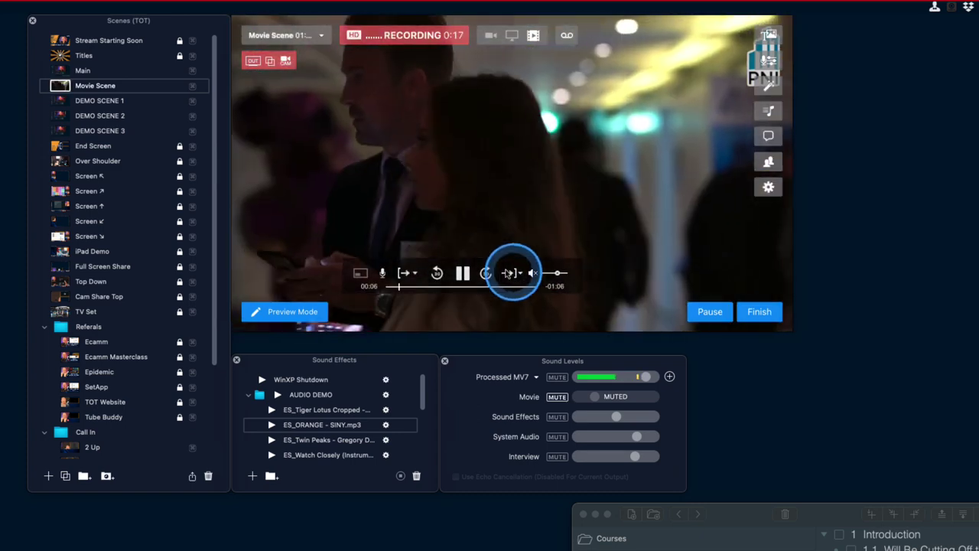
click(515, 279)
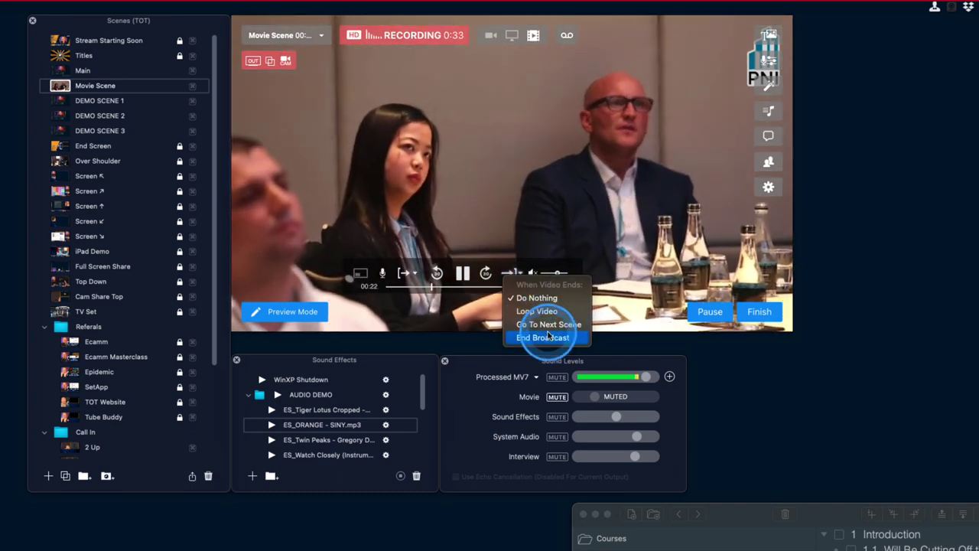
click(523, 263)
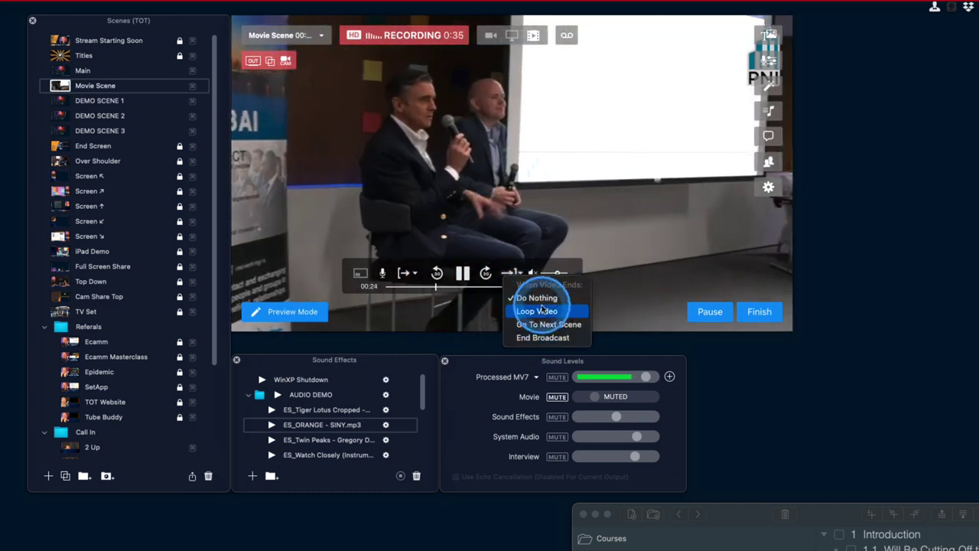
click(545, 327)
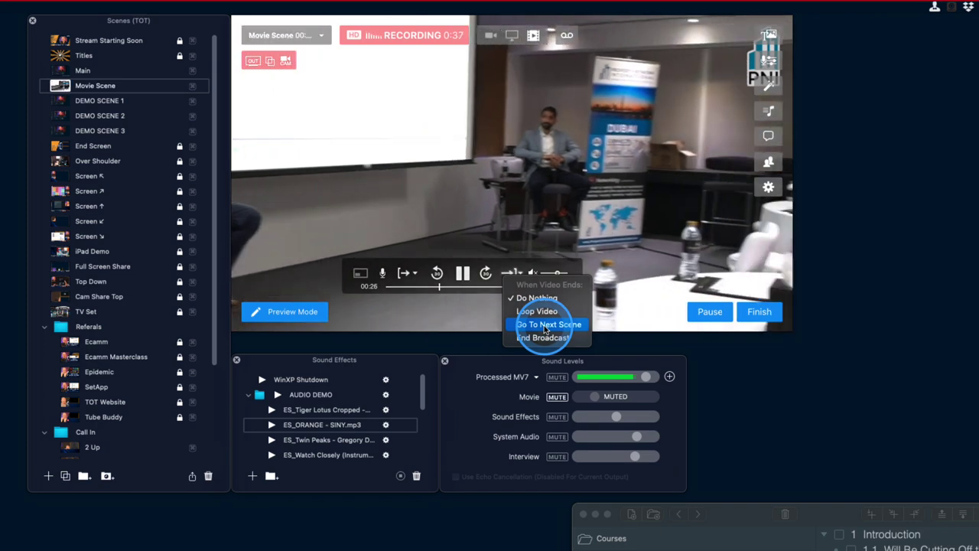
click(544, 337)
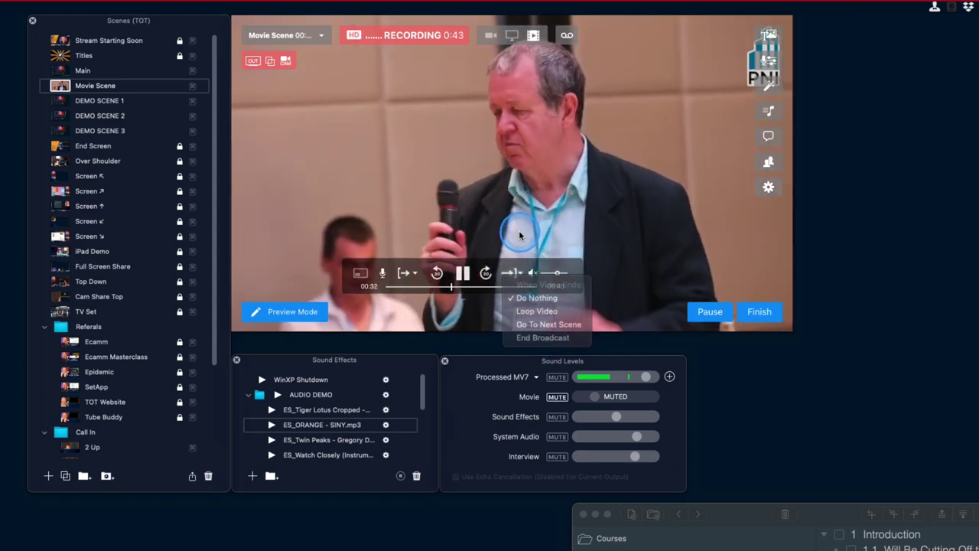
click(473, 234)
click(413, 273)
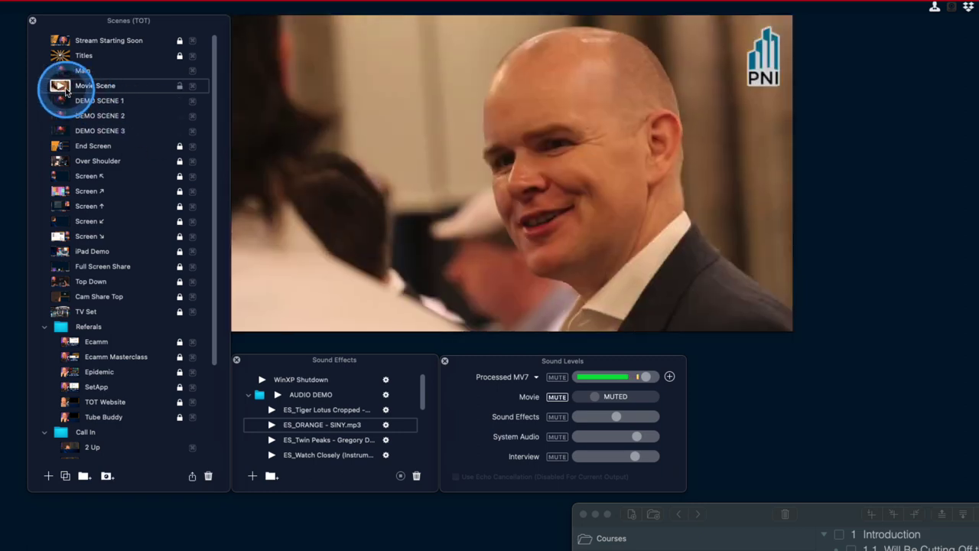
click(62, 71)
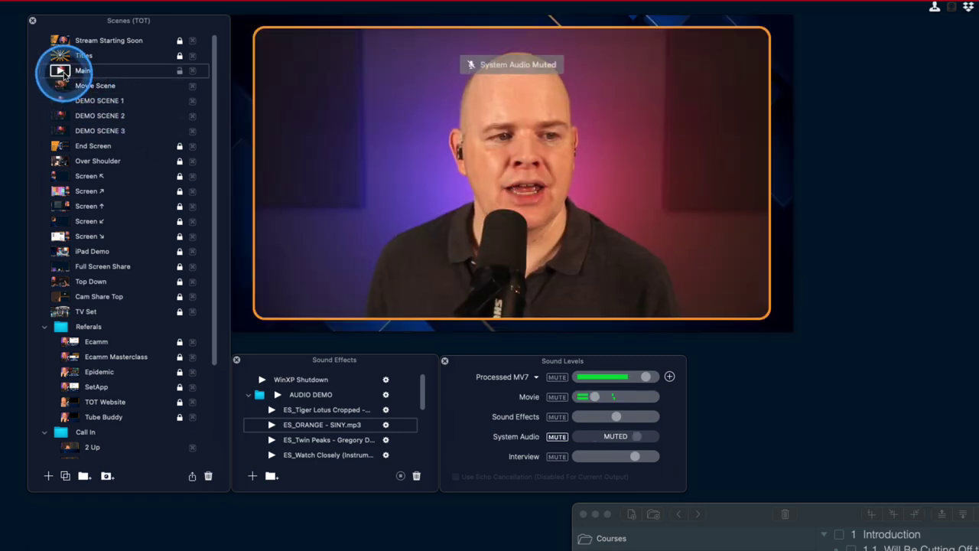
click(62, 86)
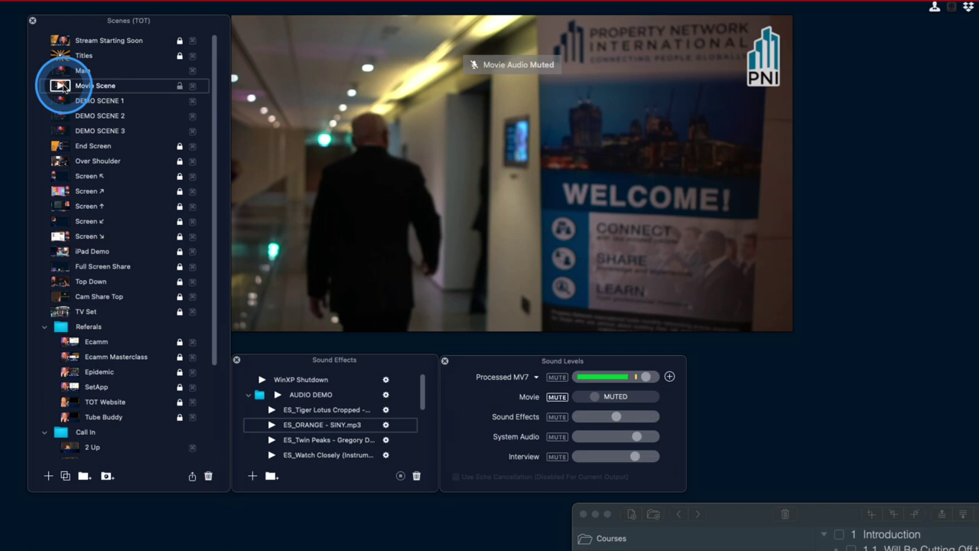
mouse_move(289, 174)
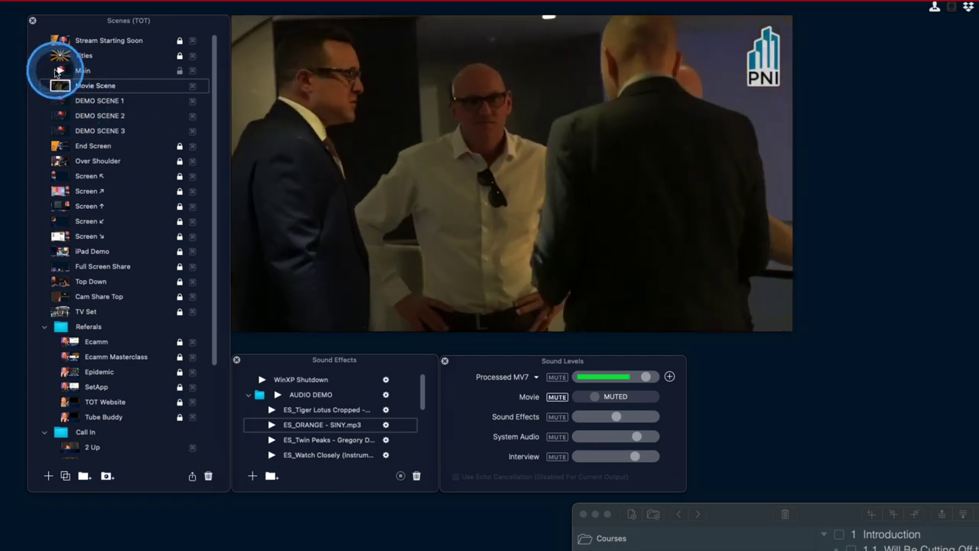
click(59, 71)
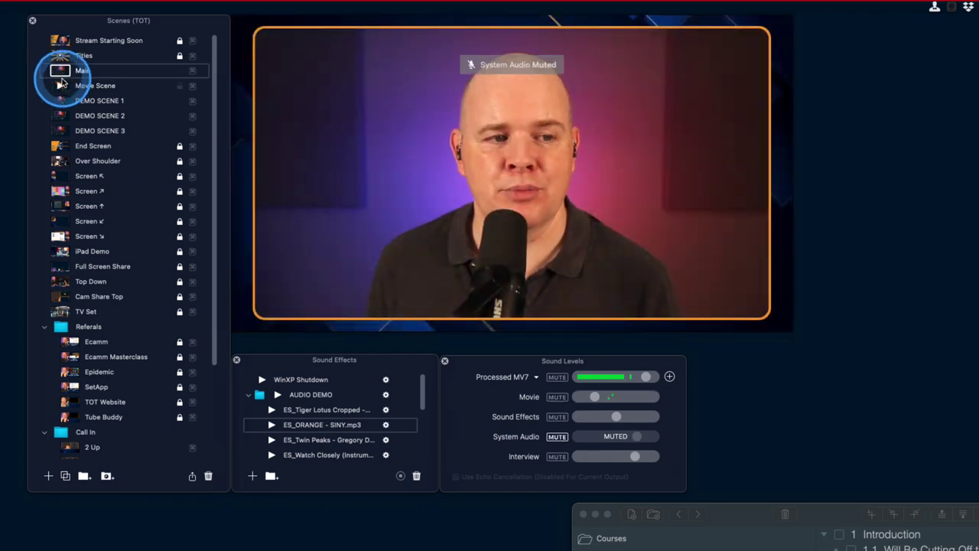
click(62, 86)
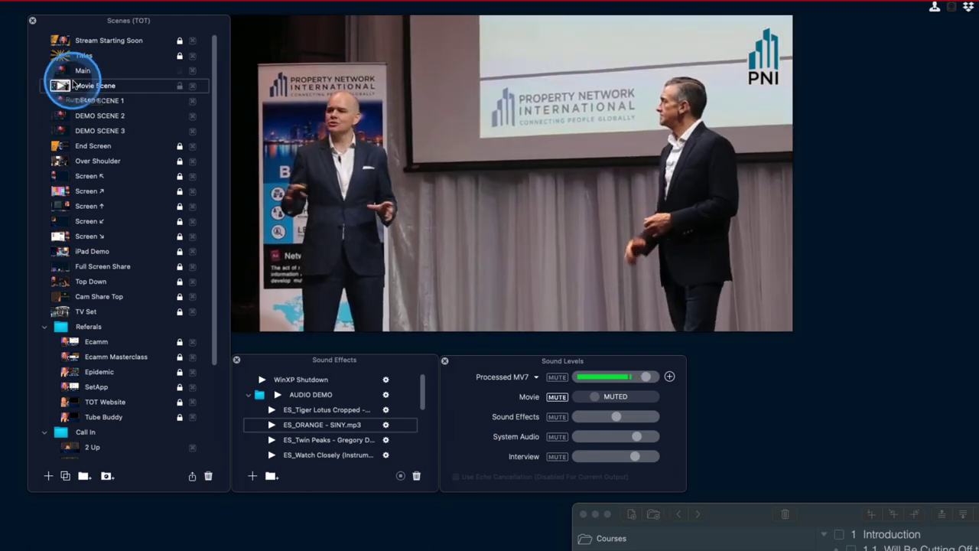
- Duplicate Movie Scene, keeping the name 'Copy of Movie Scene', and bring up the Overlays panel
click(65, 476)
click(107, 100)
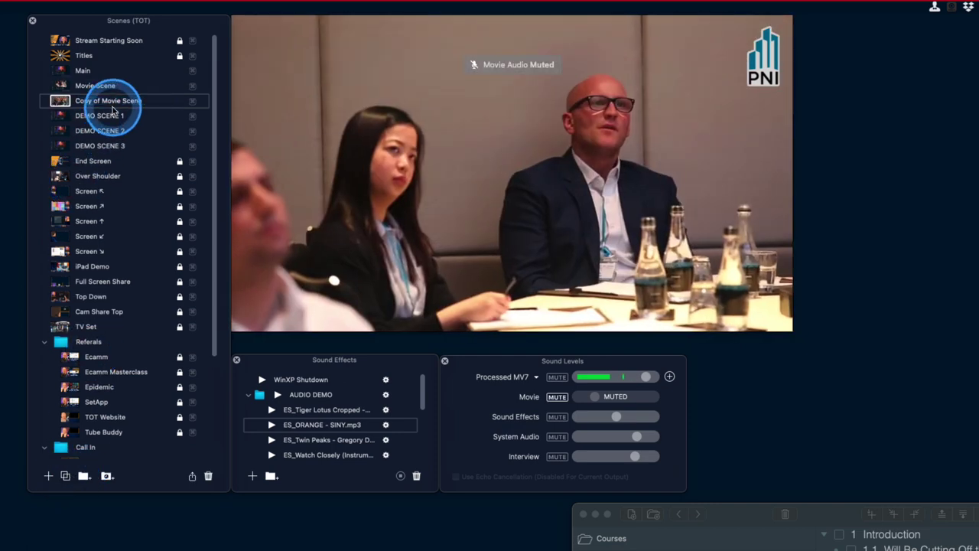
mouse_move(292, 284)
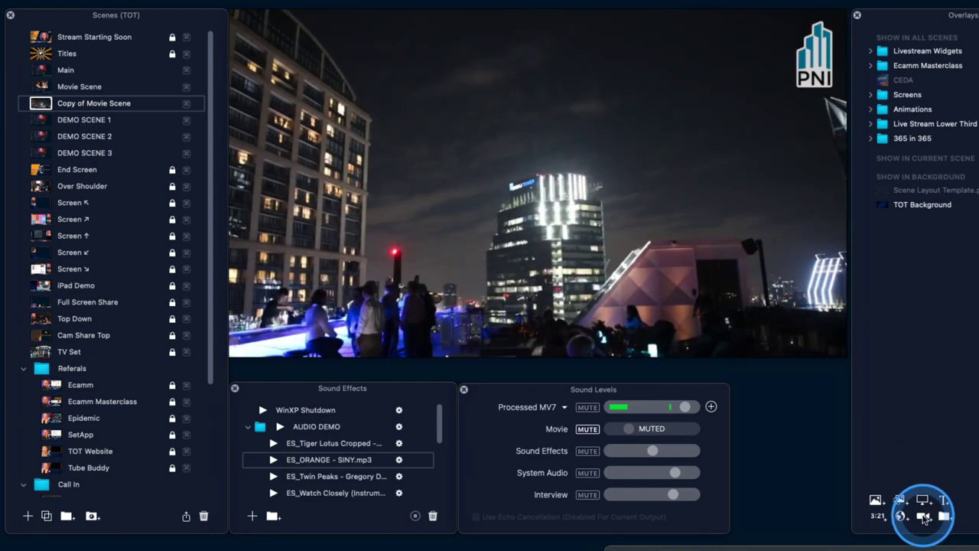
- Add the Canon EOS 60D camera overlay and move it to the top-right of the preview
click(923, 517)
click(615, 216)
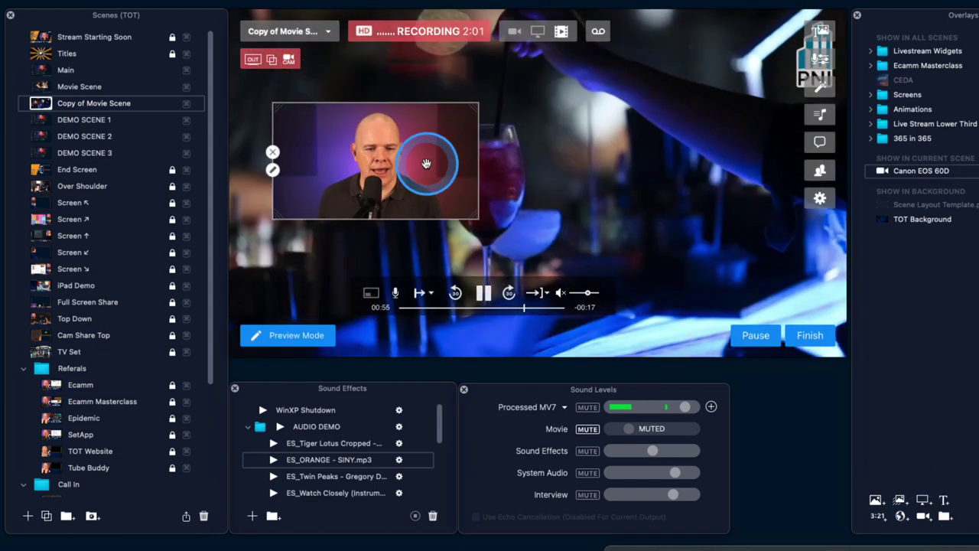
drag(428, 166, 708, 110)
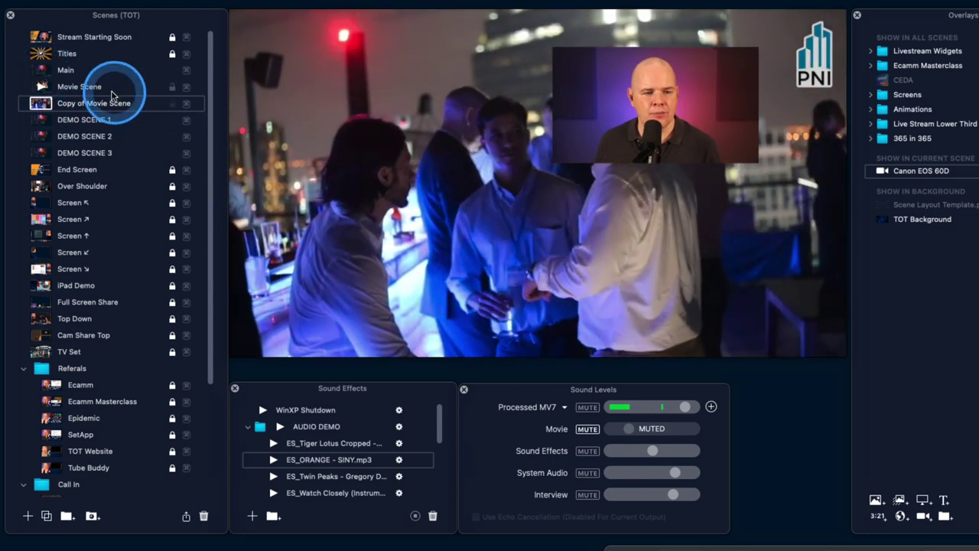
- Switch to the original Movie Scene and drag its playhead back to an earlier position
click(42, 86)
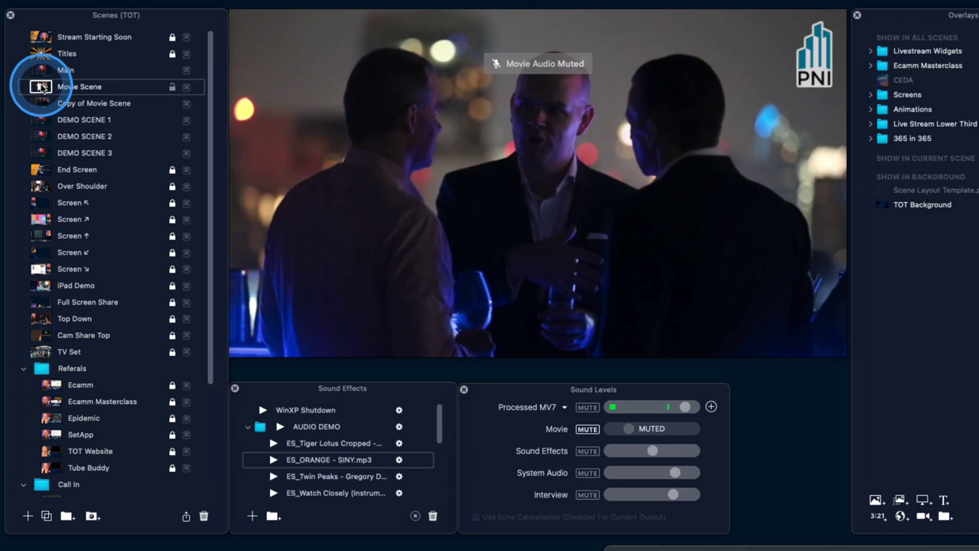
click(477, 292)
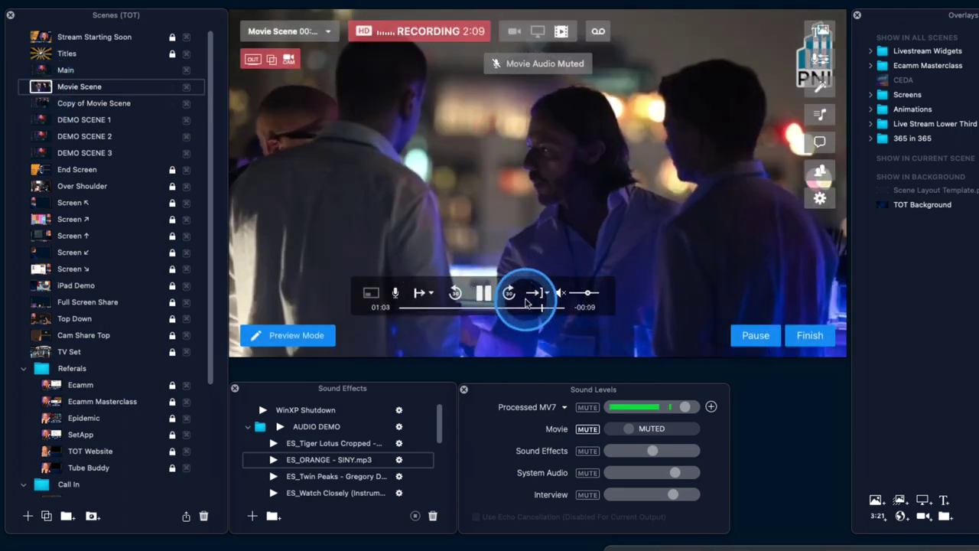
drag(543, 309, 420, 312)
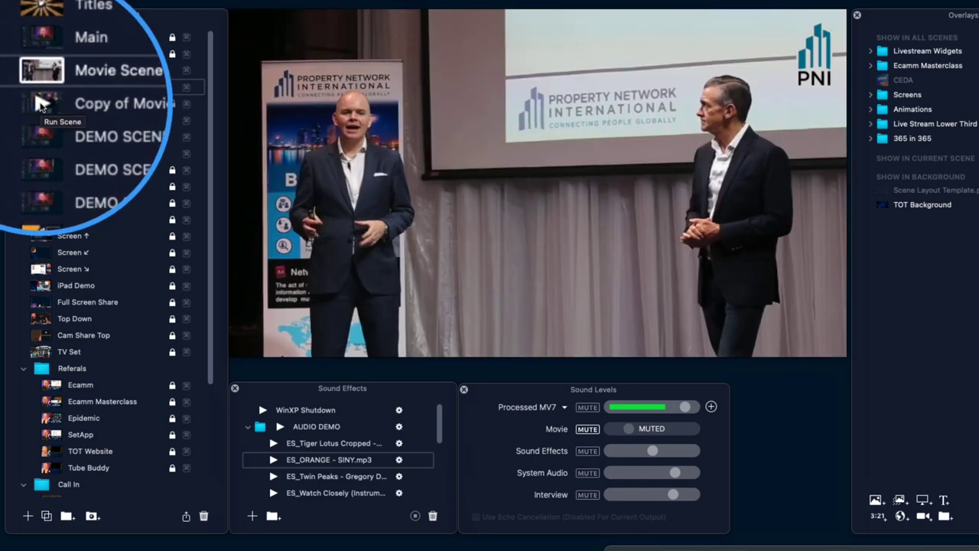
- Shrink Copy of Movie Scene's camera inset into a small top-right box, then go back to Movie Scene
click(41, 103)
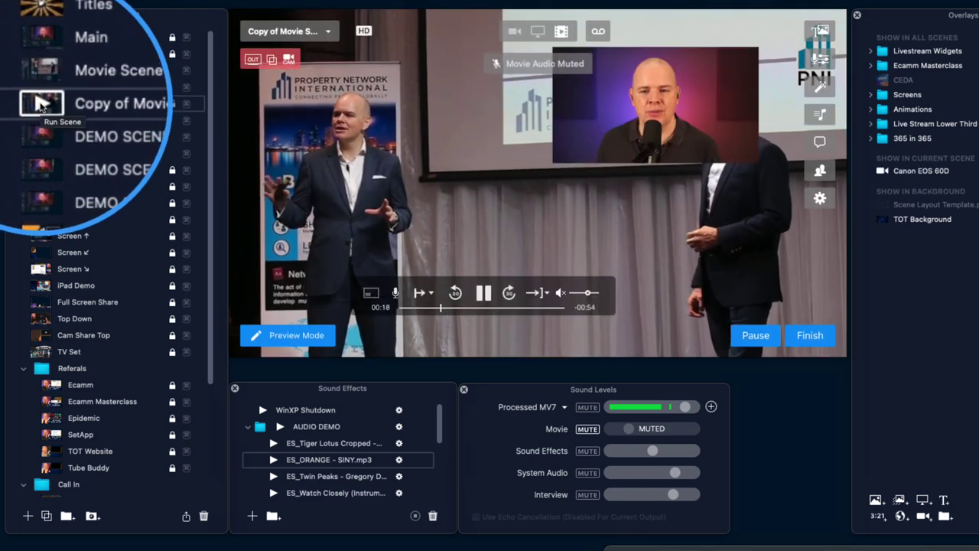
click(574, 78)
drag(628, 92, 636, 164)
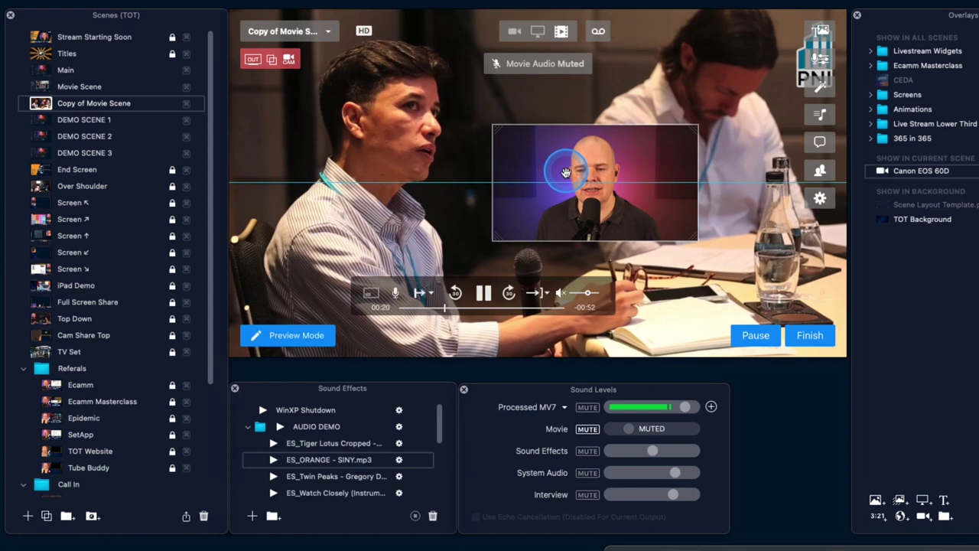
drag(551, 179, 547, 175)
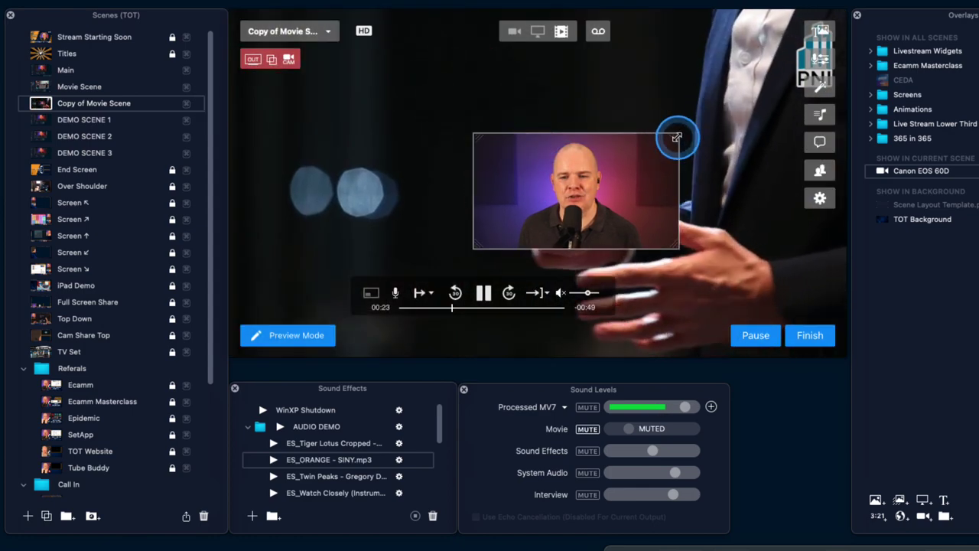
drag(676, 137, 573, 149)
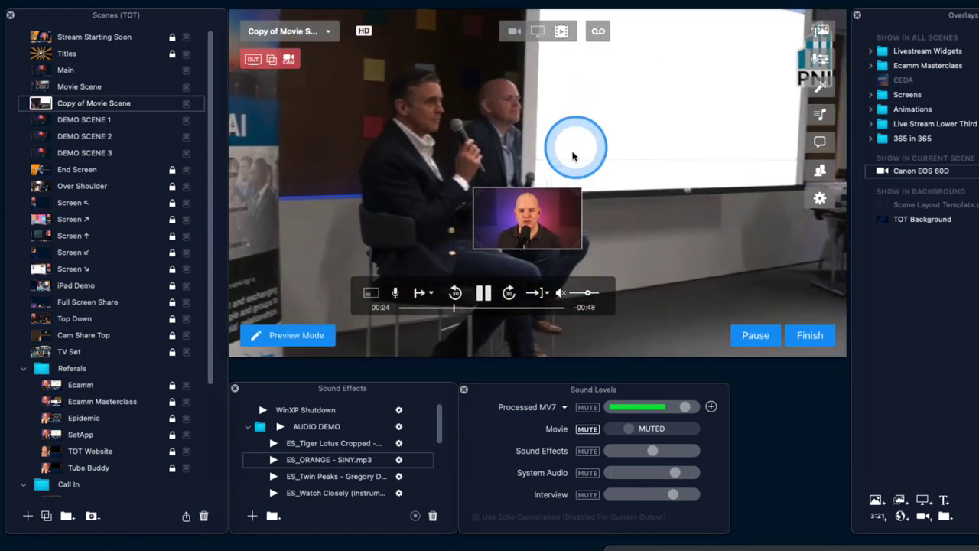
click(539, 222)
drag(742, 88, 788, 59)
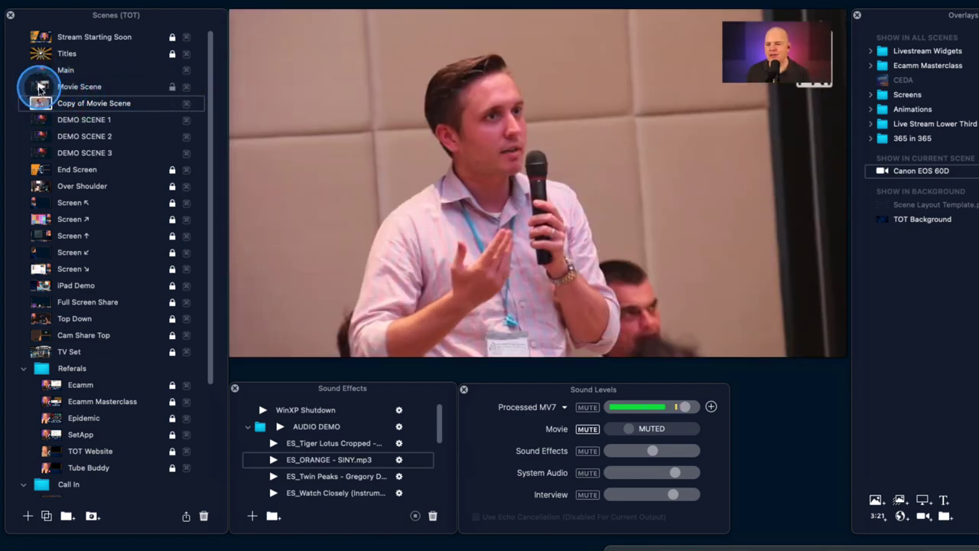
click(40, 87)
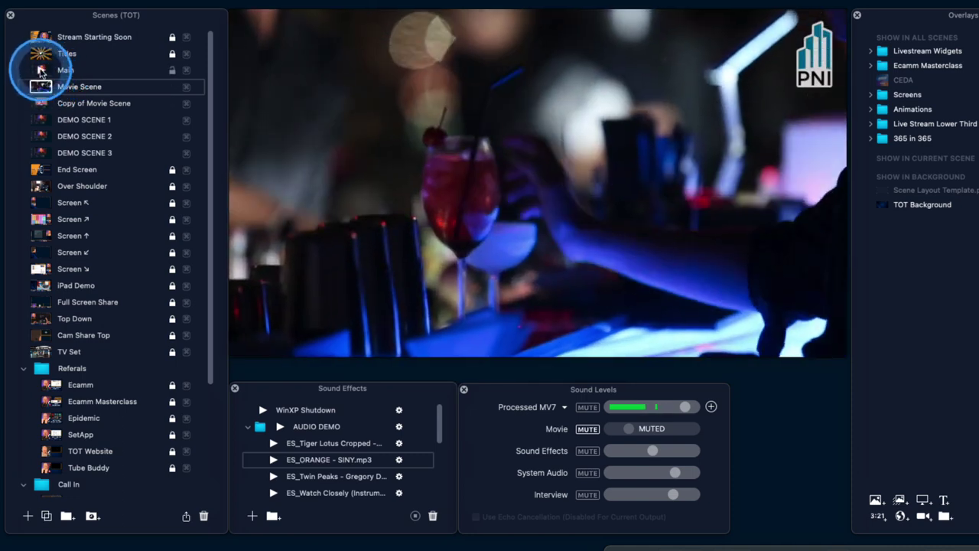
- Reselect Movie Scene via Main, close the Overlays panel, and drag the window corner to enlarge the preview
click(40, 69)
click(43, 85)
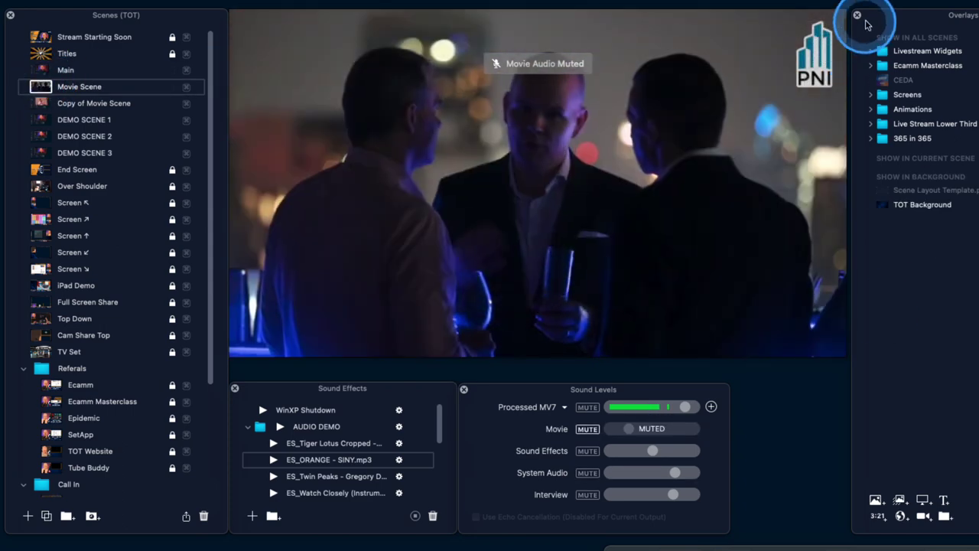
click(862, 15)
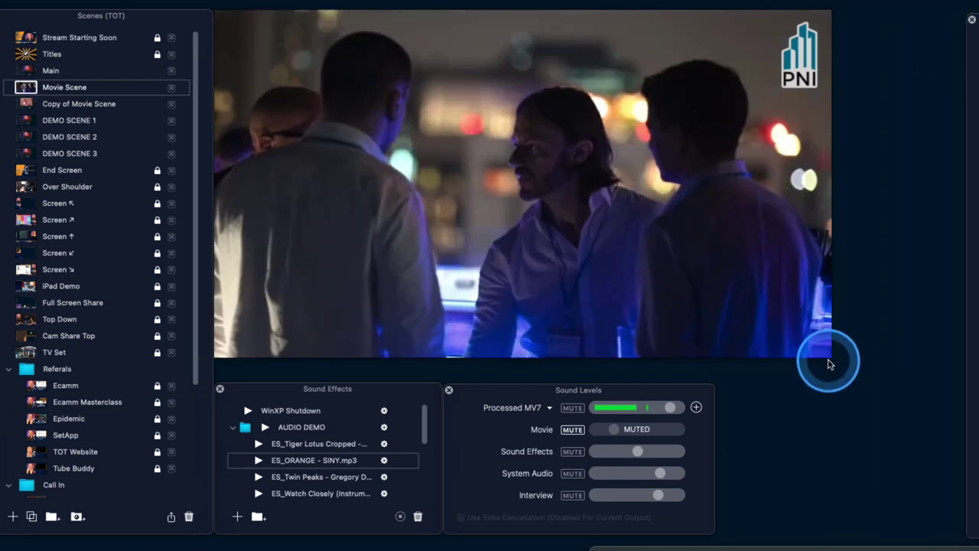
drag(829, 358, 874, 381)
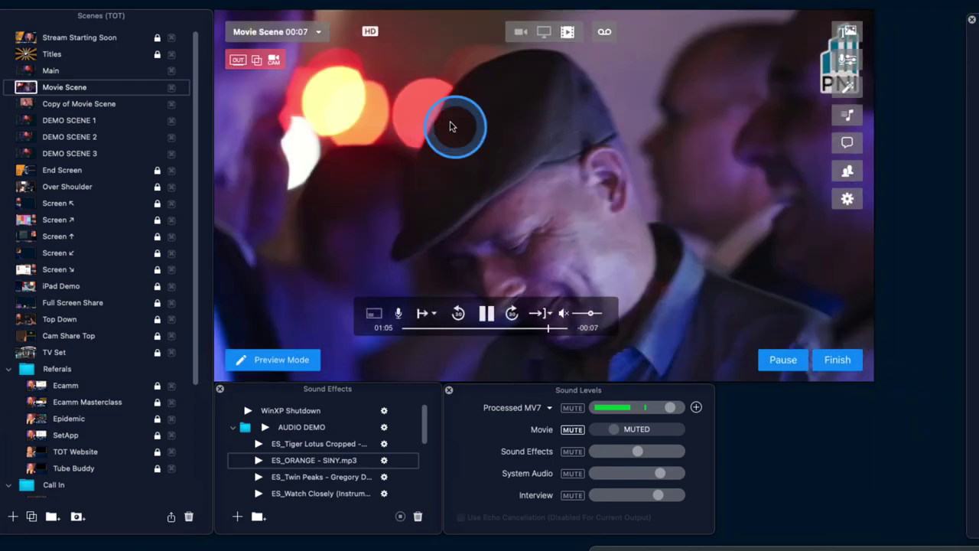